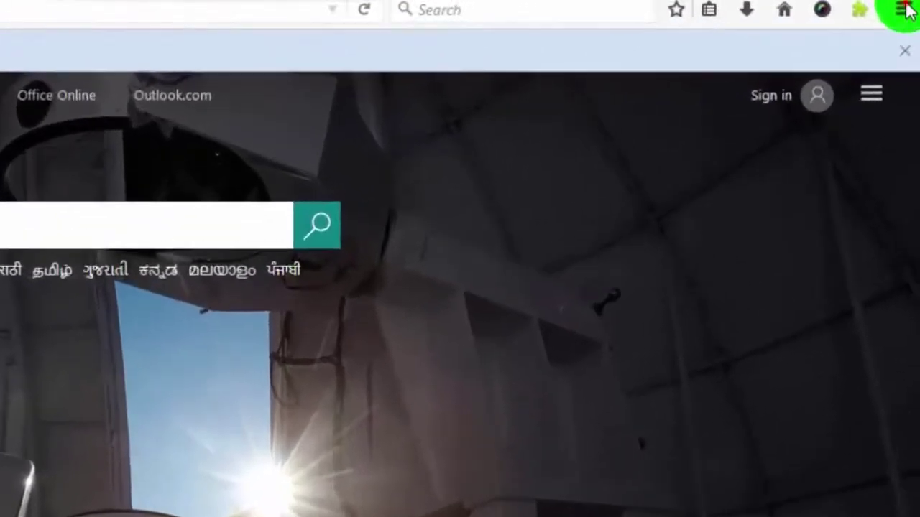
# Open the History panel from Firefox's main menu to list recently visited pages.
pyautogui.click(909, 7)
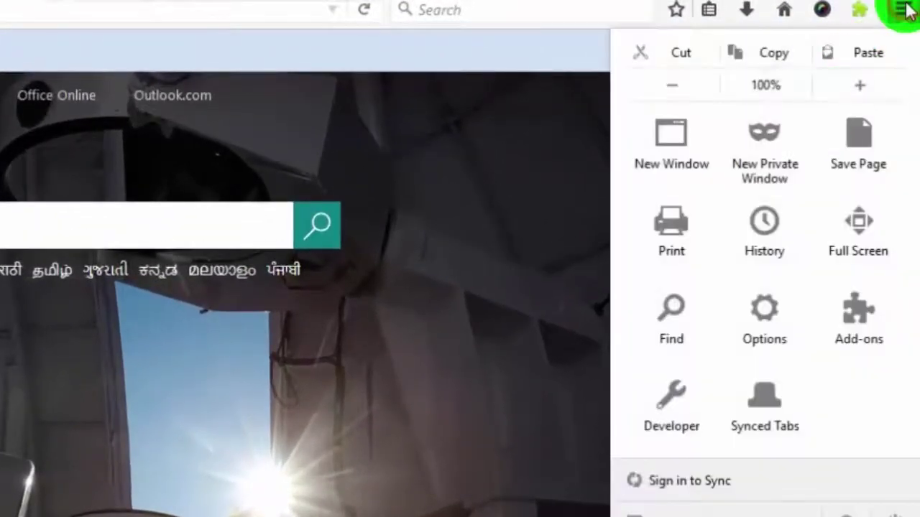
pyautogui.click(775, 240)
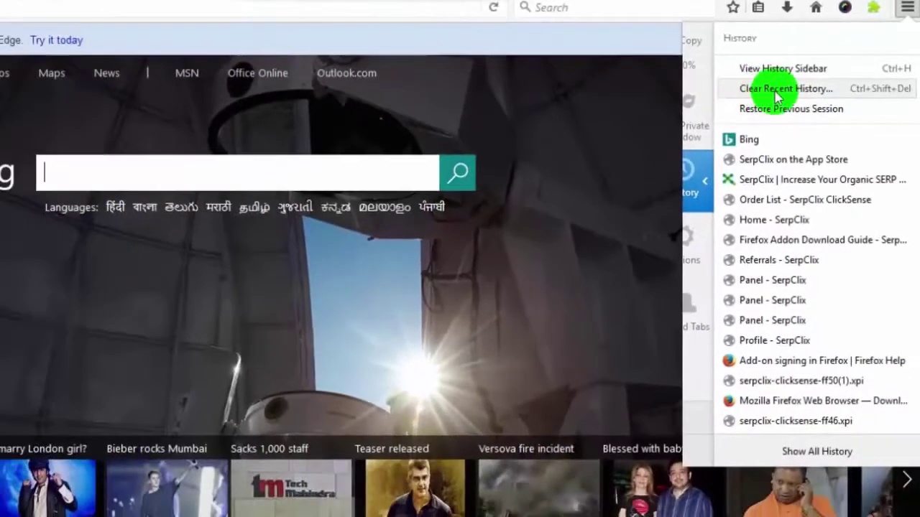
# Set Clear Recent History's time range to Everything and tick offline website data, site preferences and active logins.
pyautogui.click(775, 89)
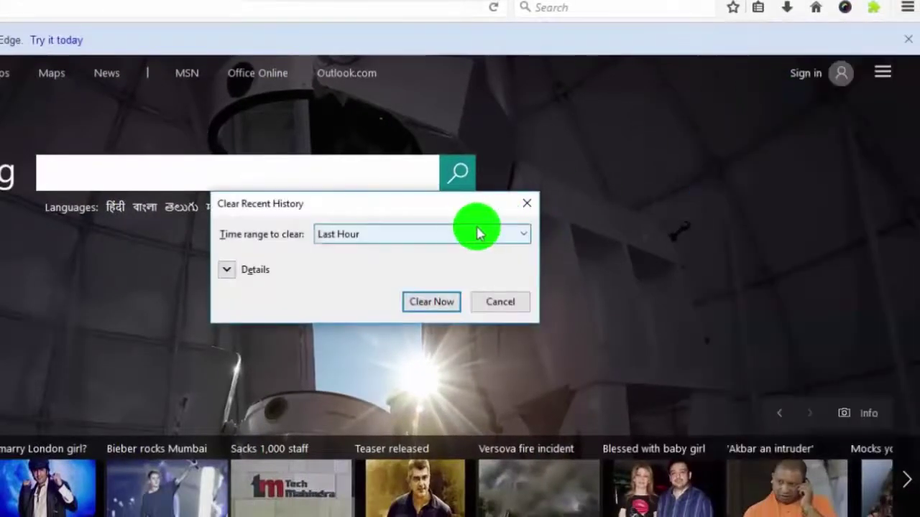
pyautogui.click(527, 240)
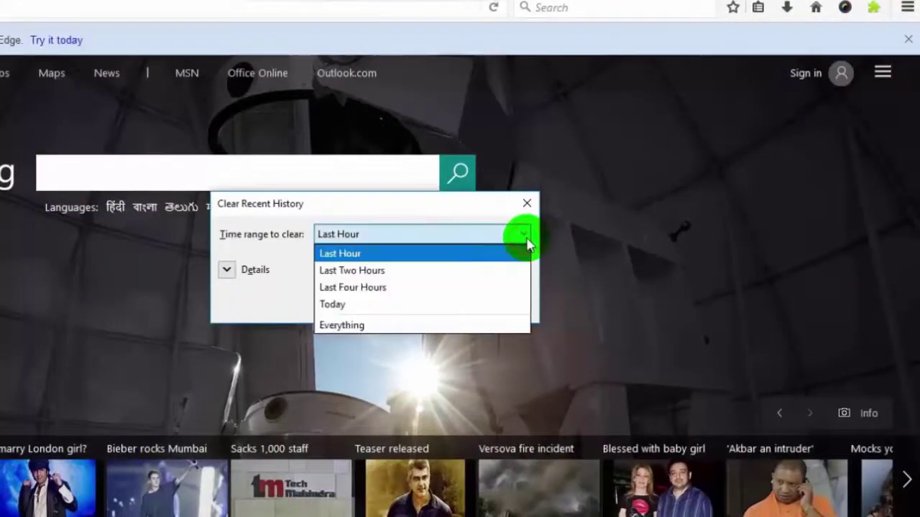
pyautogui.click(446, 335)
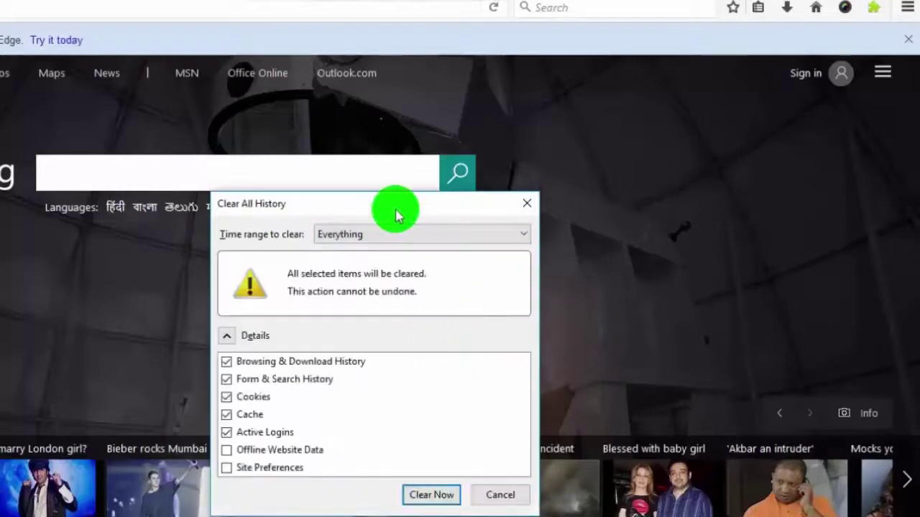
pyautogui.moveTo(395, 208); pyautogui.dragTo(395, 76)
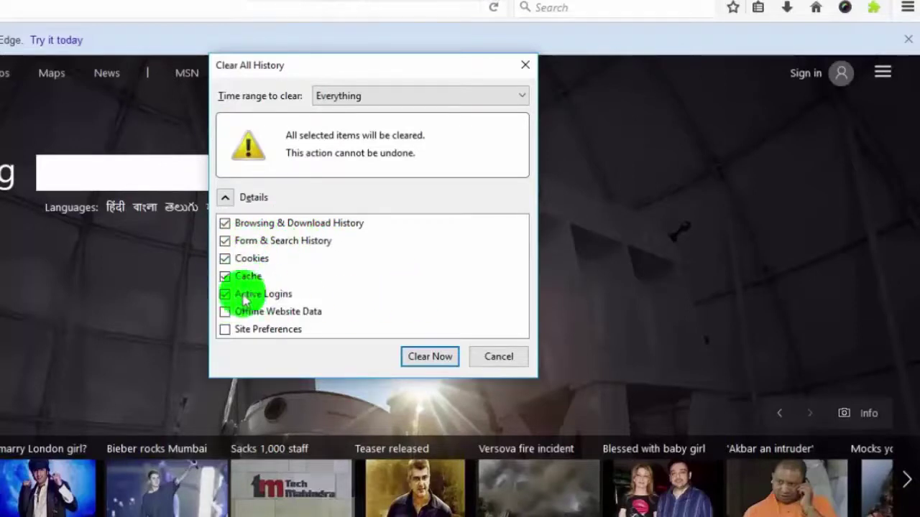
pyautogui.click(225, 311)
pyautogui.click(225, 329)
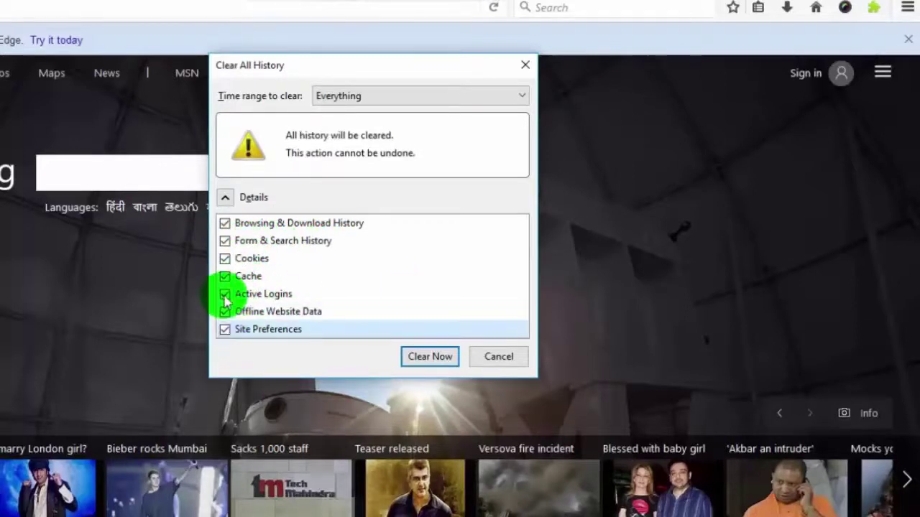
pyautogui.click(225, 293)
pyautogui.click(224, 294)
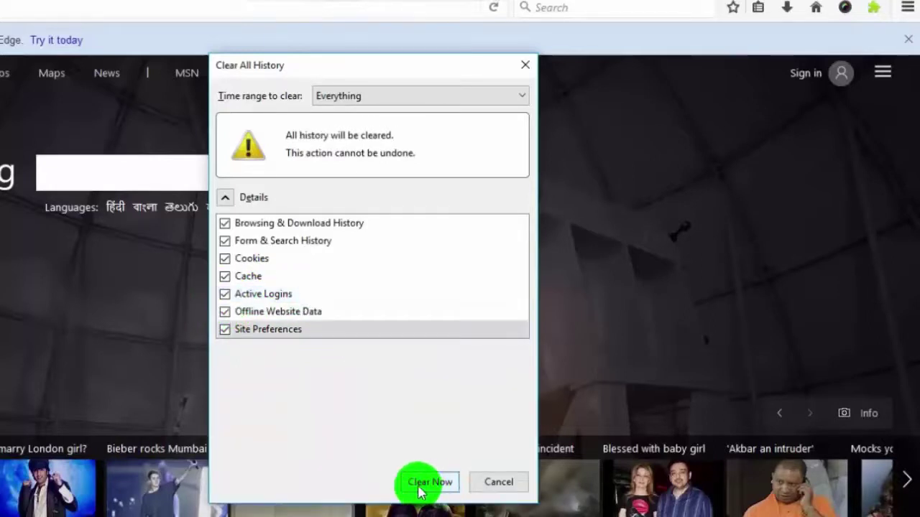
# Clear the selected data now, then restart Firefox and reopen its menu to check history.
pyautogui.click(420, 491)
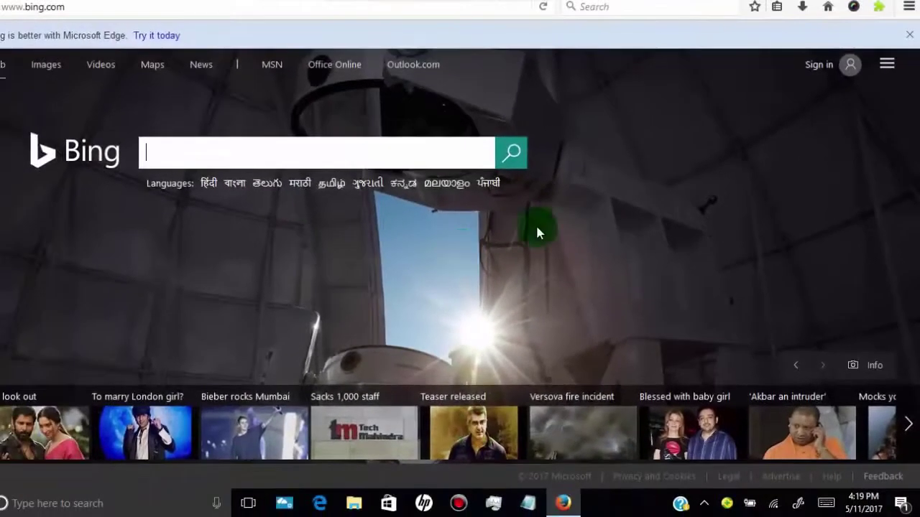
pyautogui.click(127, 2)
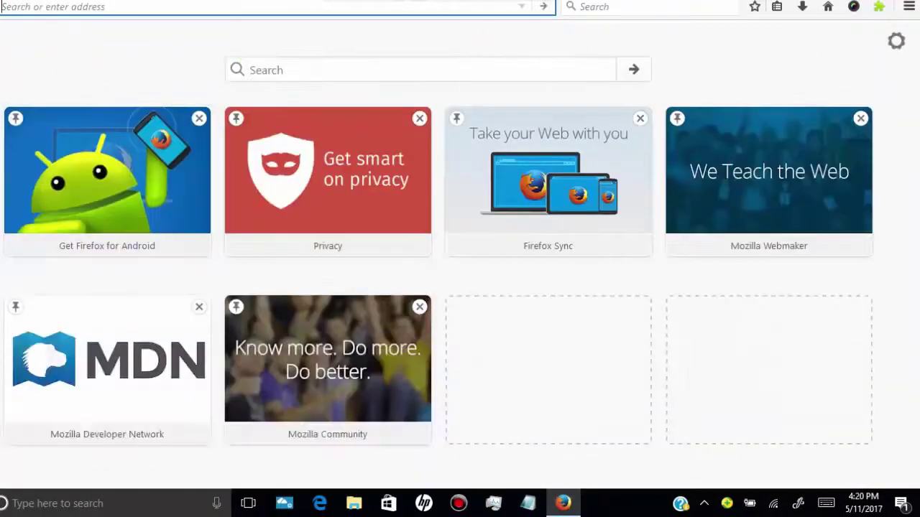
pyautogui.click(394, 257)
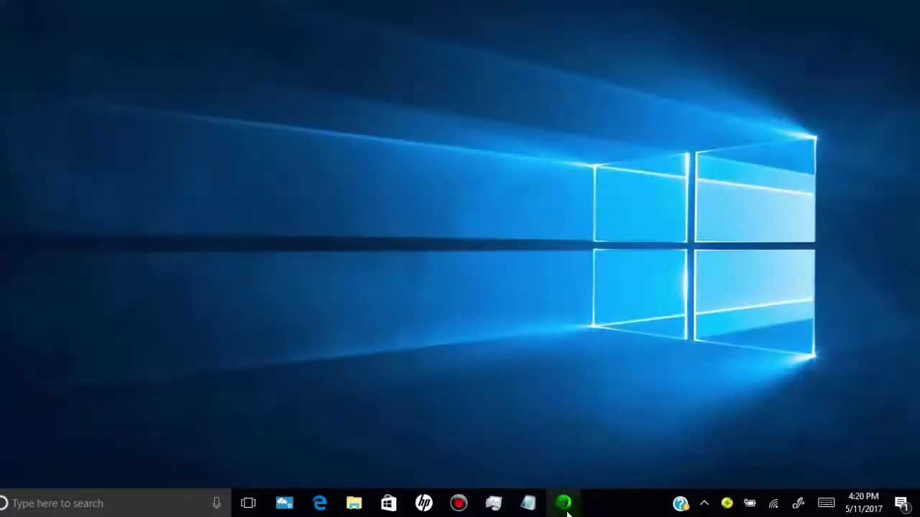
pyautogui.click(567, 511)
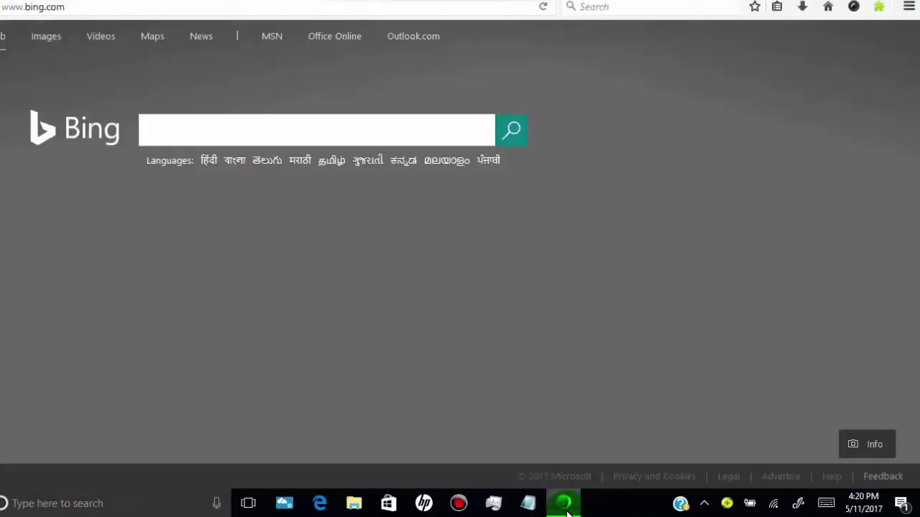
pyautogui.click(909, 9)
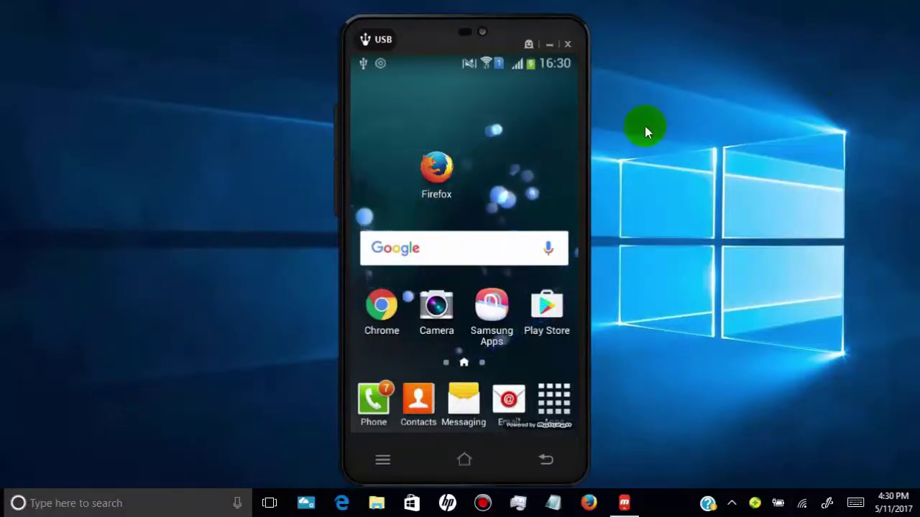
# Launch Firefox on the mirrored Android phone, opening its Top Sites page.
pyautogui.click(434, 170)
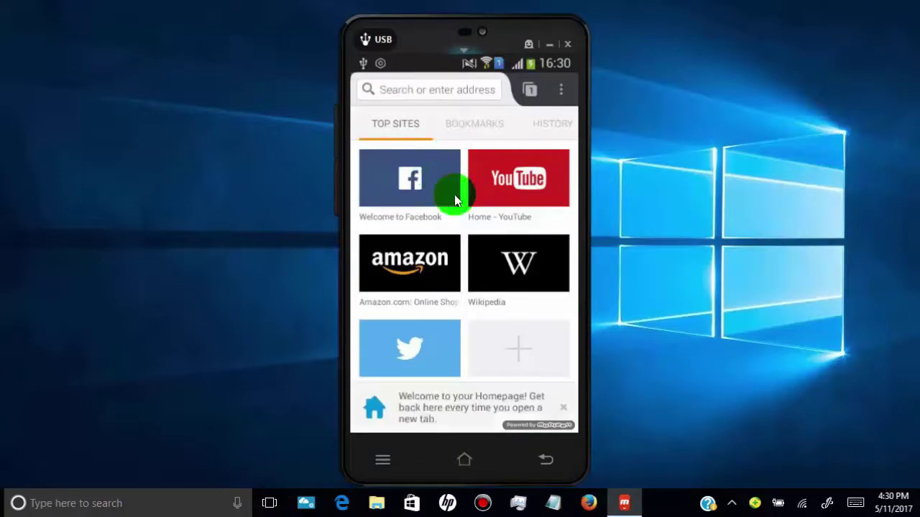
# Switch to the History list and confirm Clear Browsing History with OK.
pyautogui.click(485, 127)
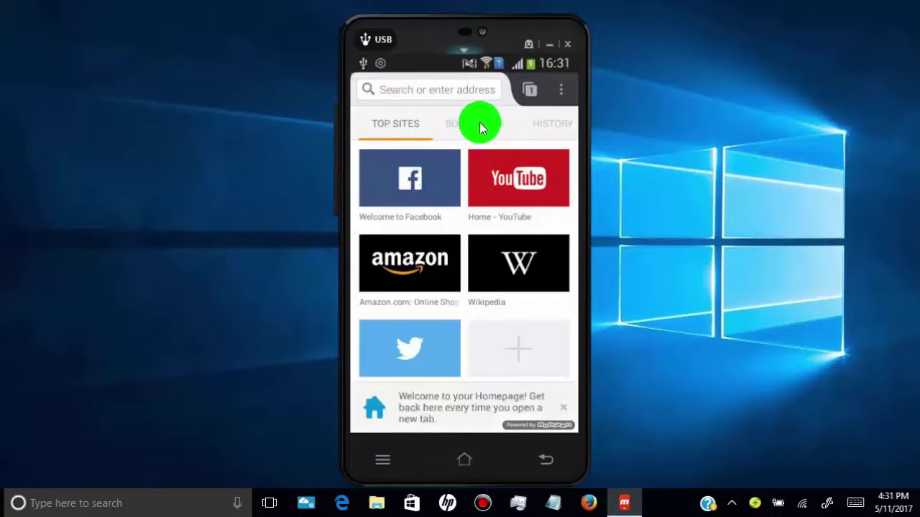
pyautogui.moveTo(480, 127); pyautogui.dragTo(542, 128)
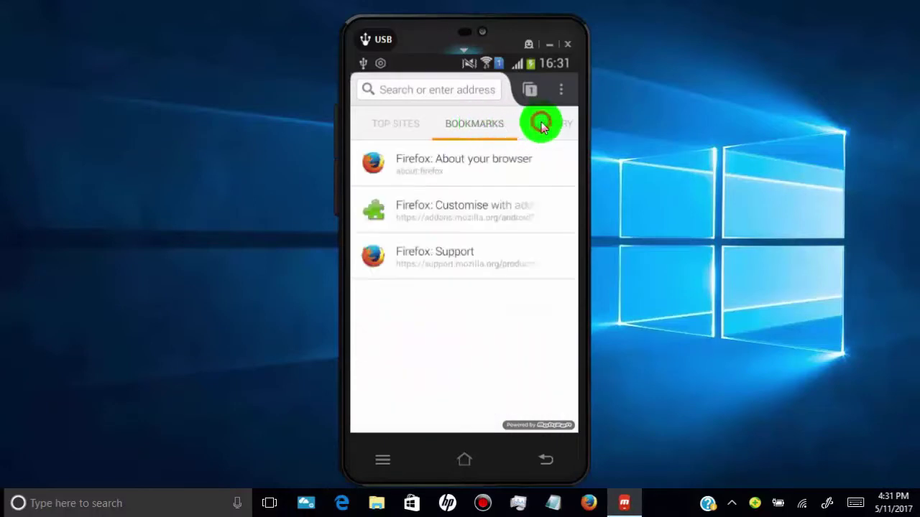
pyautogui.click(542, 126)
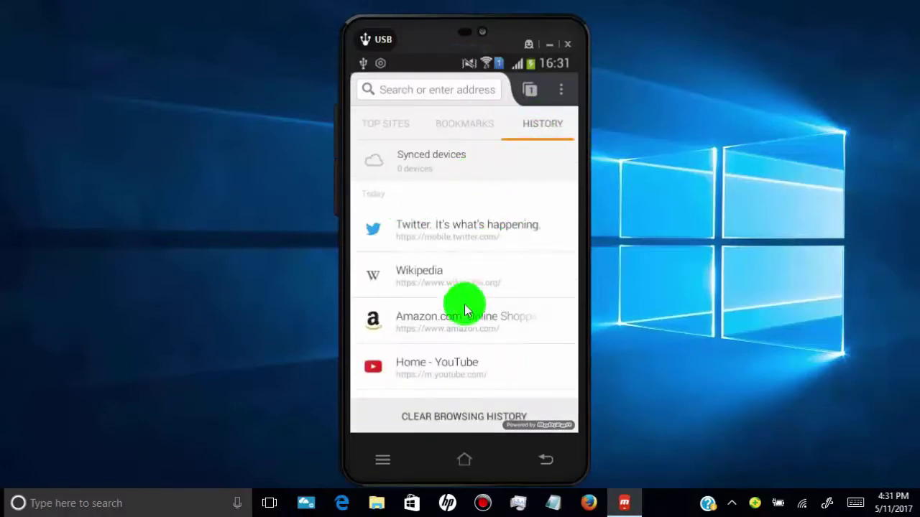
pyautogui.click(435, 423)
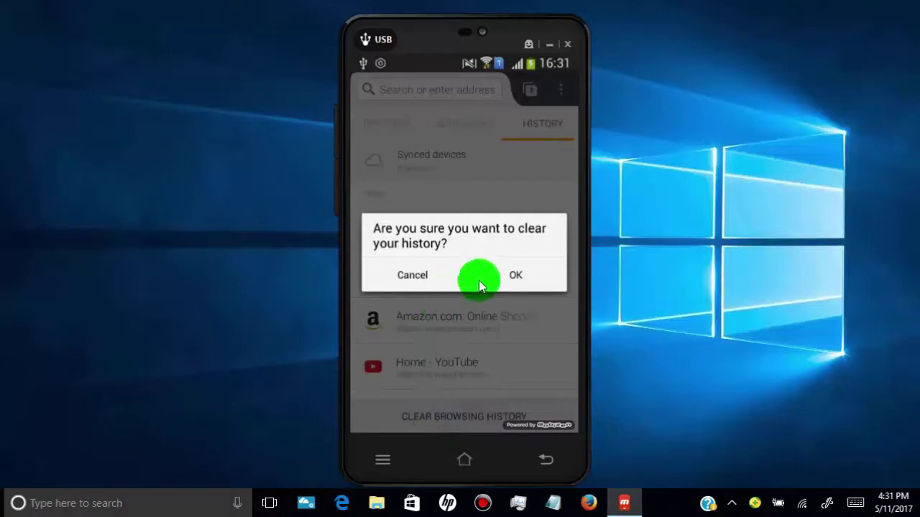
pyautogui.click(518, 276)
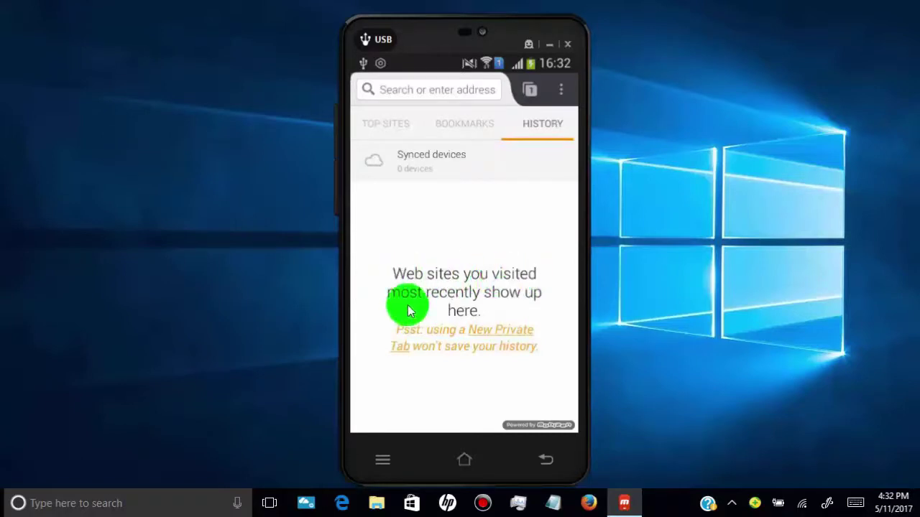
# Check the Top Sites, Bookmarks and empty History views, then return to the phone's home screen.
pyautogui.click(386, 125)
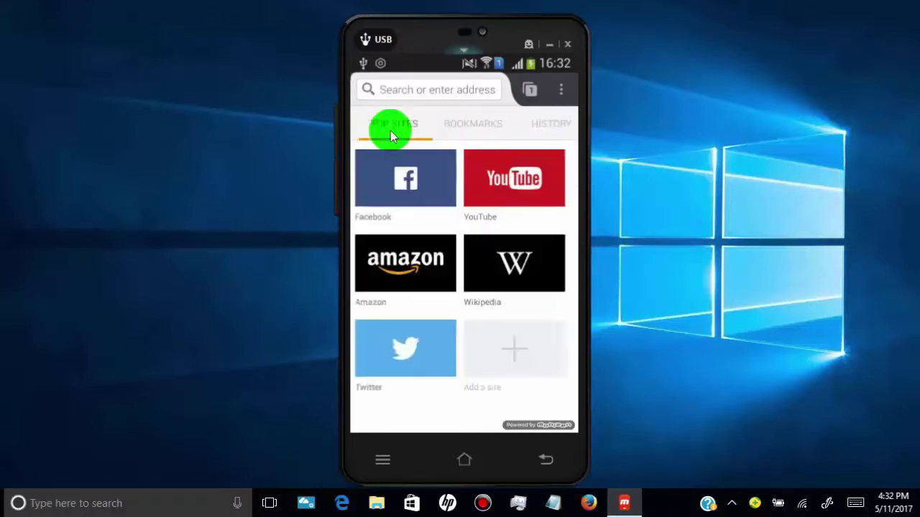
pyautogui.click(465, 124)
pyautogui.click(546, 124)
pyautogui.click(386, 123)
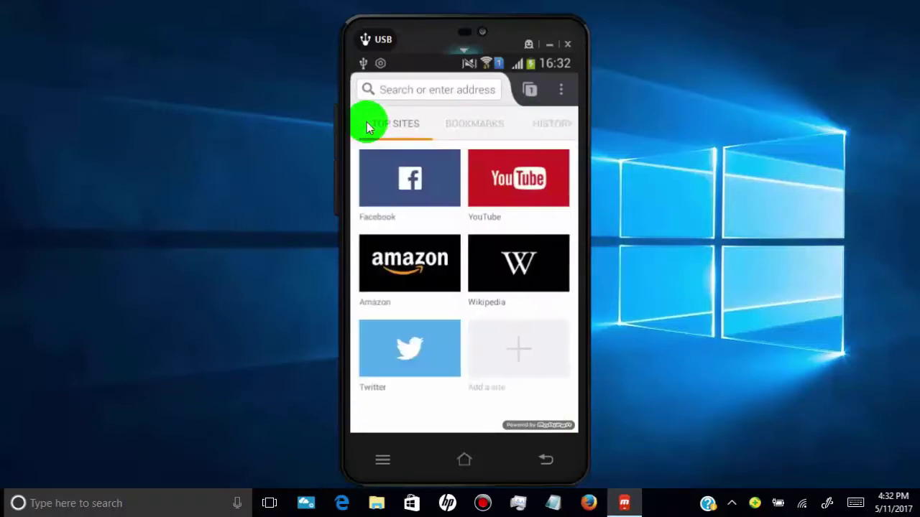
pyautogui.click(470, 125)
pyautogui.click(561, 91)
pyautogui.click(425, 261)
pyautogui.click(477, 127)
pyautogui.click(463, 457)
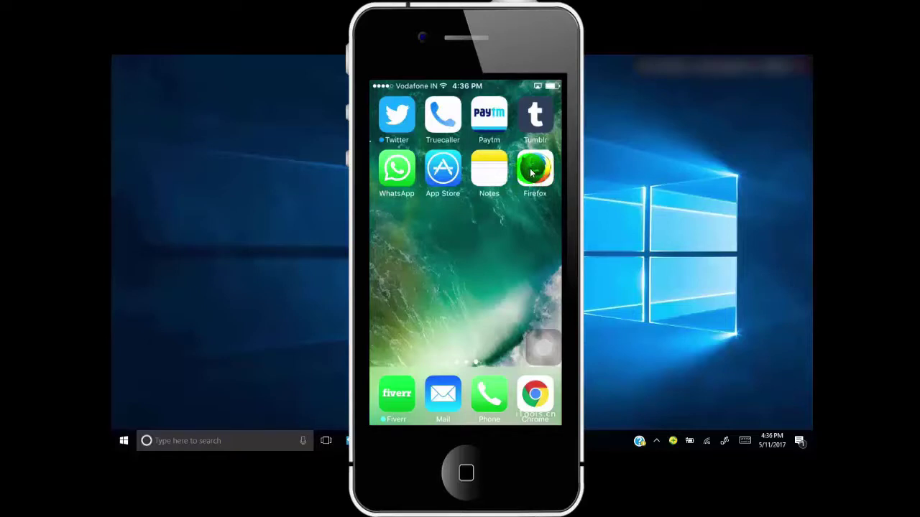
# Launch Firefox on the mirrored iPhone, showing the Wikipedia portal page.
pyautogui.click(531, 173)
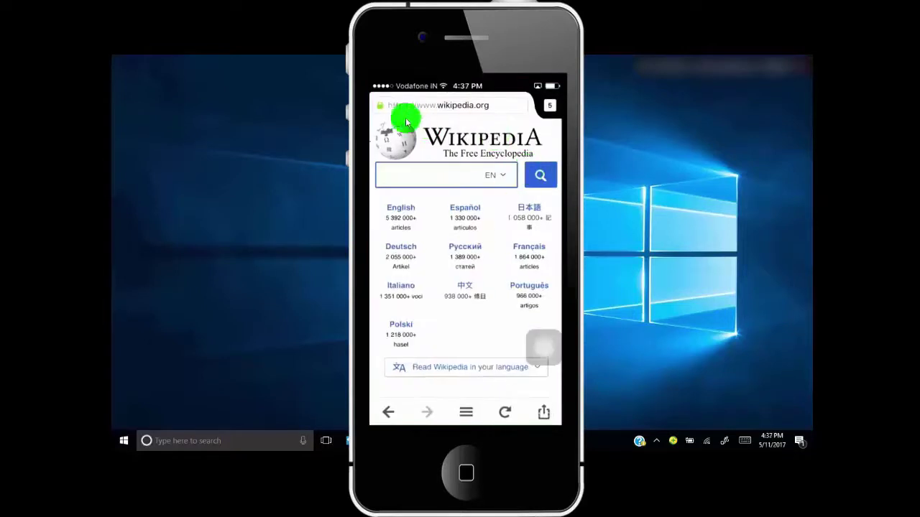
# Open Settings from the second page of Firefox's menu and scroll down to the Privacy section.
pyautogui.click(465, 413)
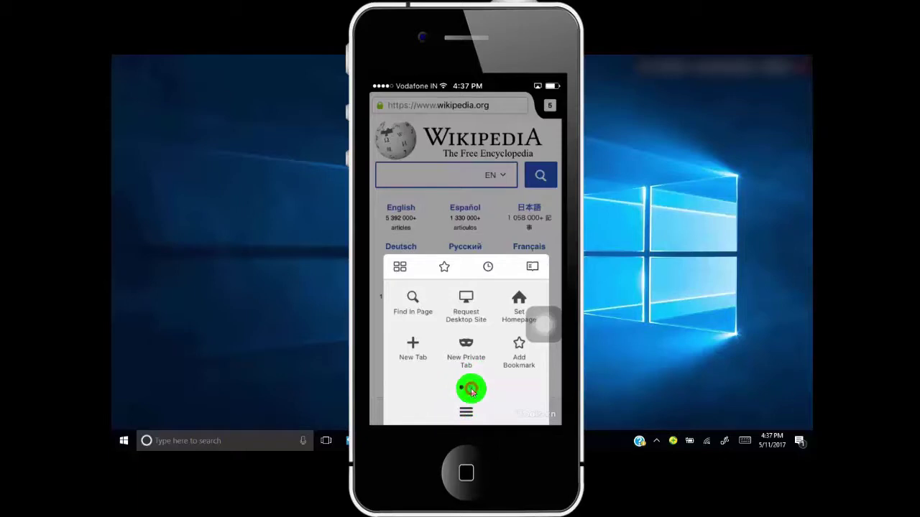
pyautogui.hscroll(2, 472, 391)
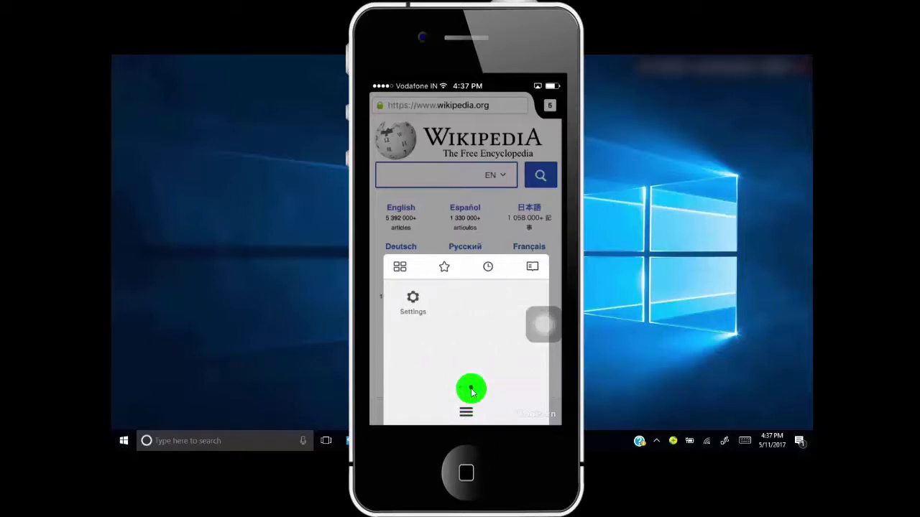
pyautogui.click(414, 308)
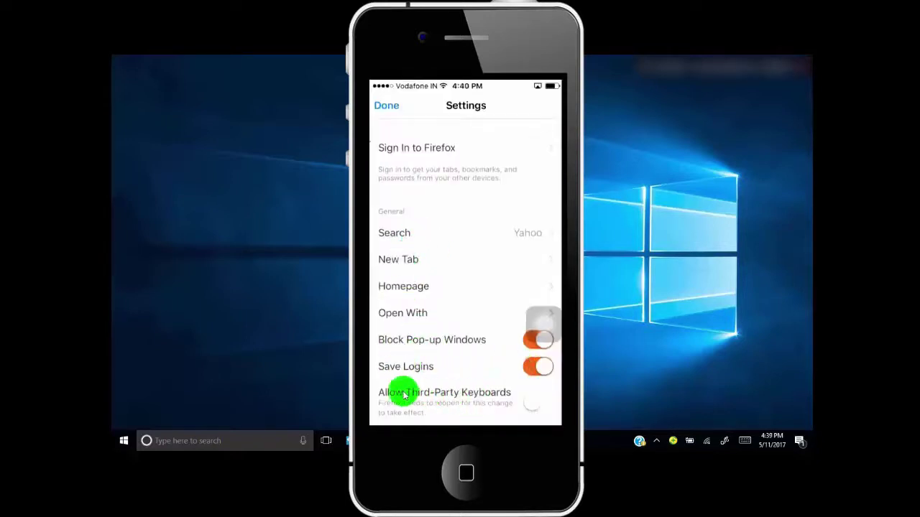
pyautogui.scroll(-2, 425, 357)
pyautogui.scroll(-2, 426, 357)
pyautogui.scroll(-3, 426, 357)
pyautogui.scroll(-2, 425, 357)
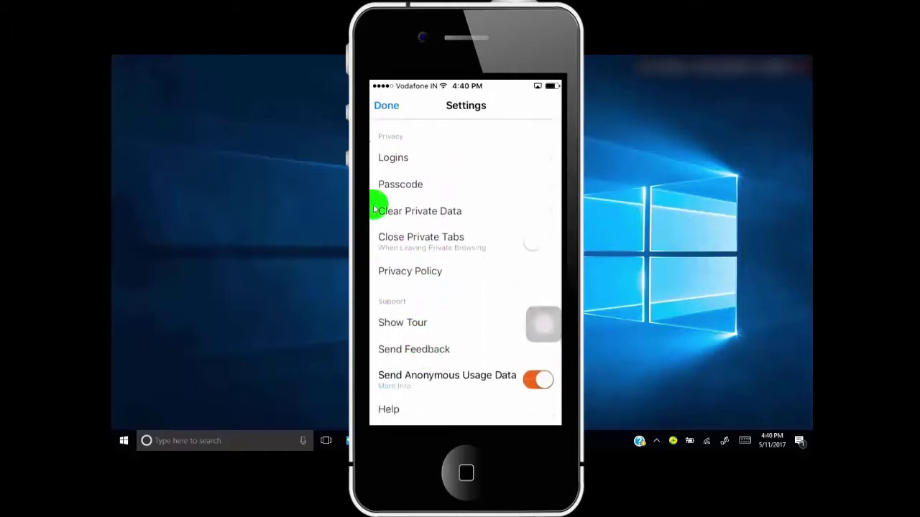
# Open Clear Private Data from the Privacy section of Settings.
pyautogui.click(419, 211)
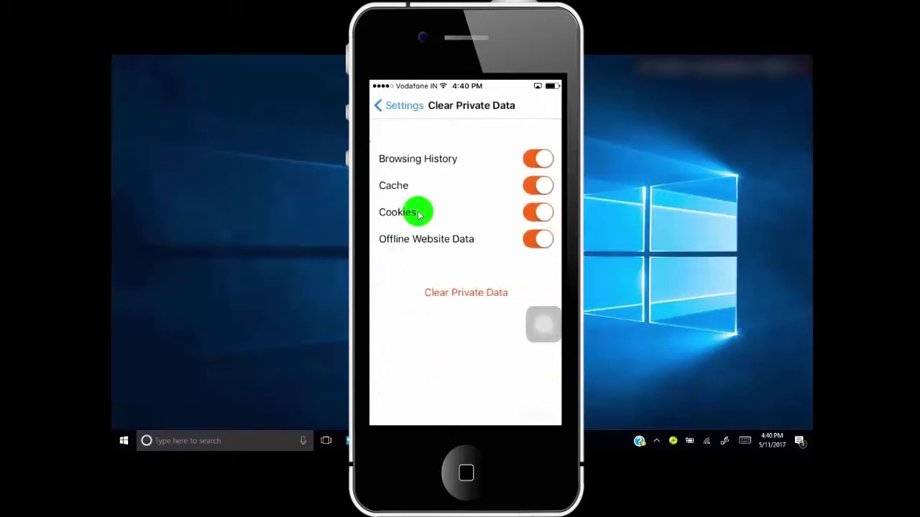